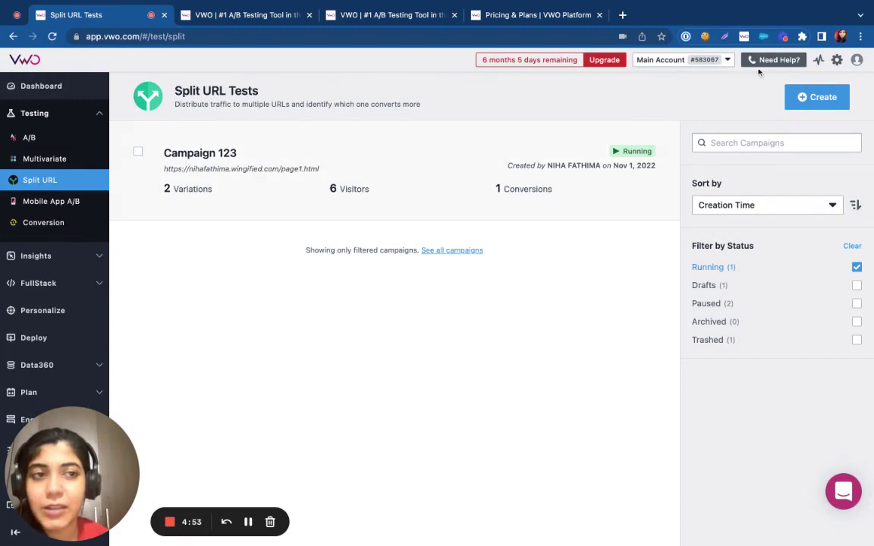
Start creating a new Split URL test campaign.
left_click(834, 98)
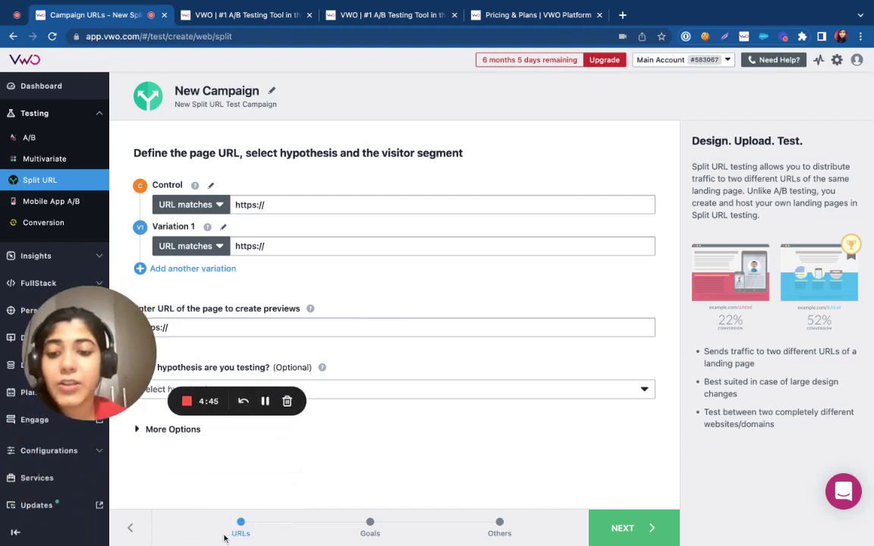
left_click_drag(213, 527, 223, 539)
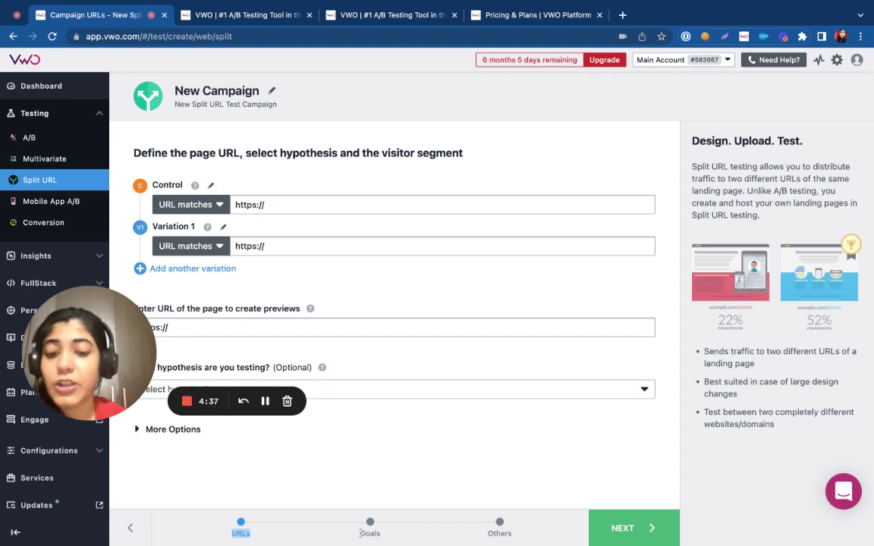
left_click_drag(360, 533, 380, 534)
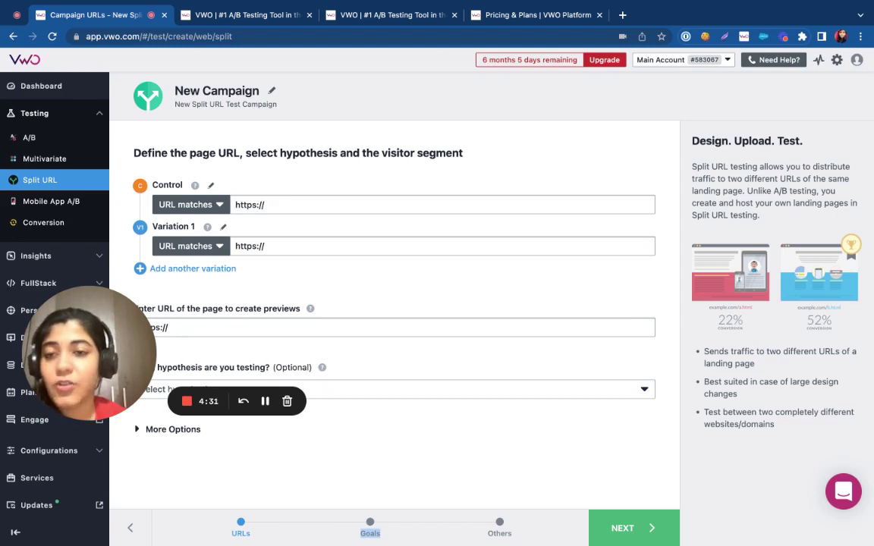
double_click(495, 533)
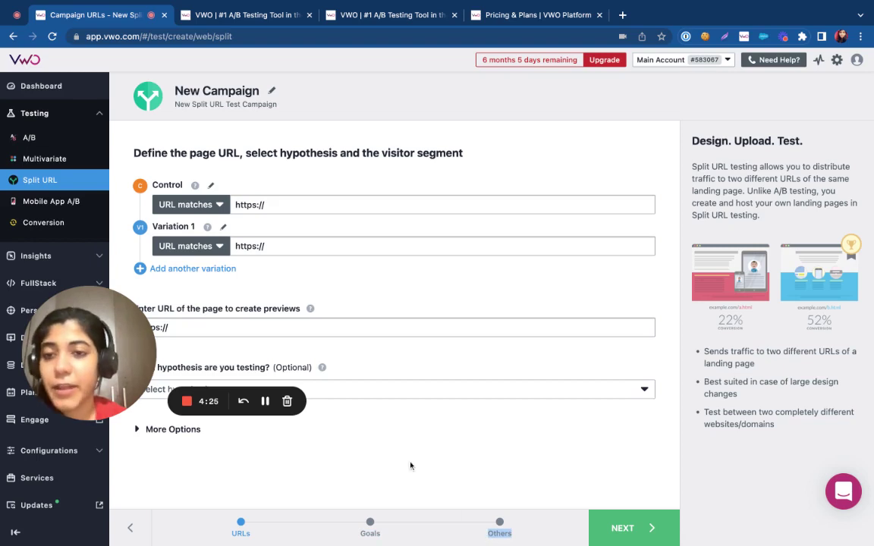
left_click_drag(151, 372, 136, 442)
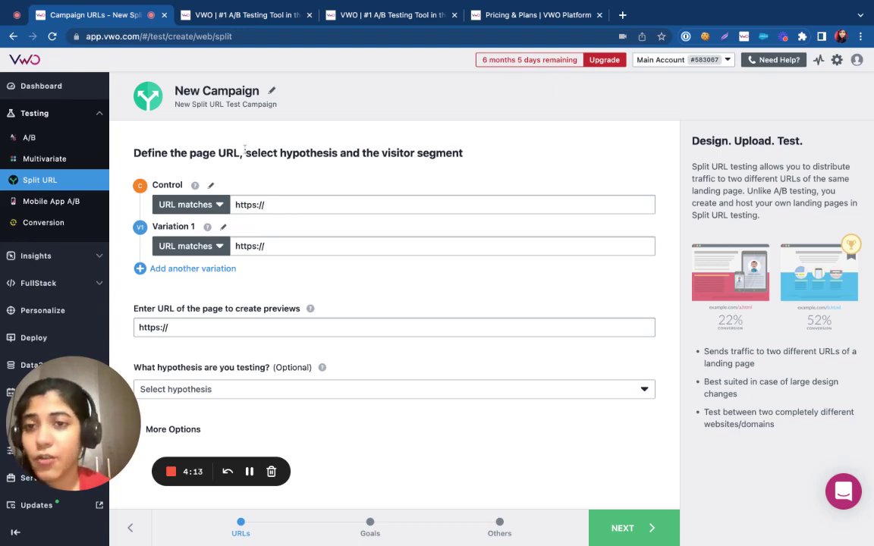
left_click(227, 25)
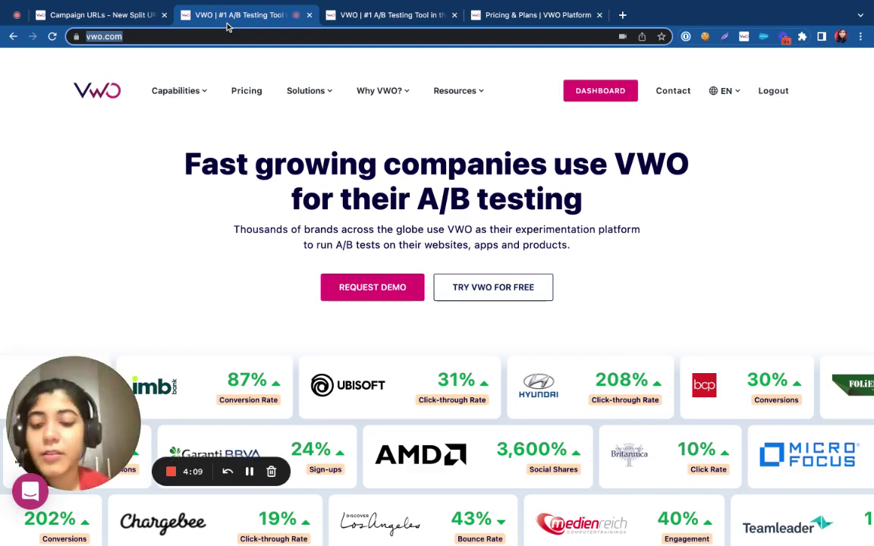
left_click(108, 16)
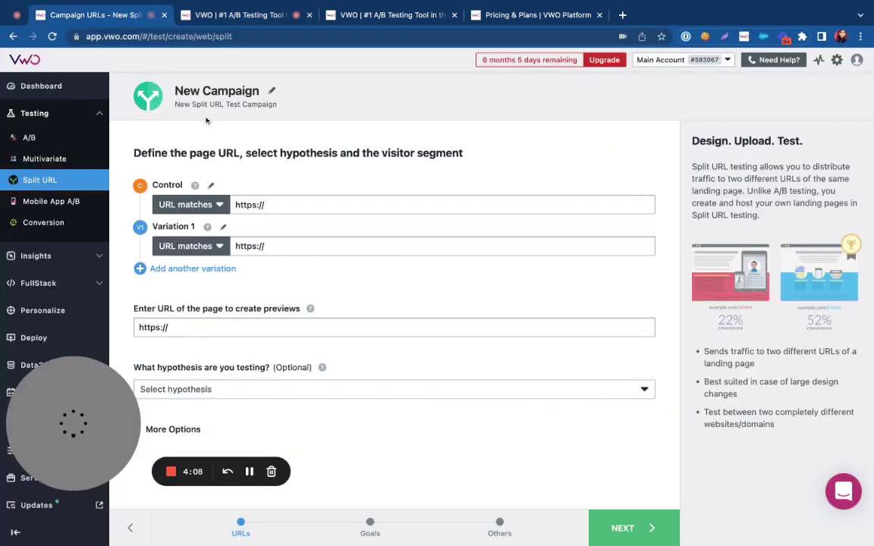
left_click(285, 205)
key("ctrl+a")
type("https://vwo.com/")
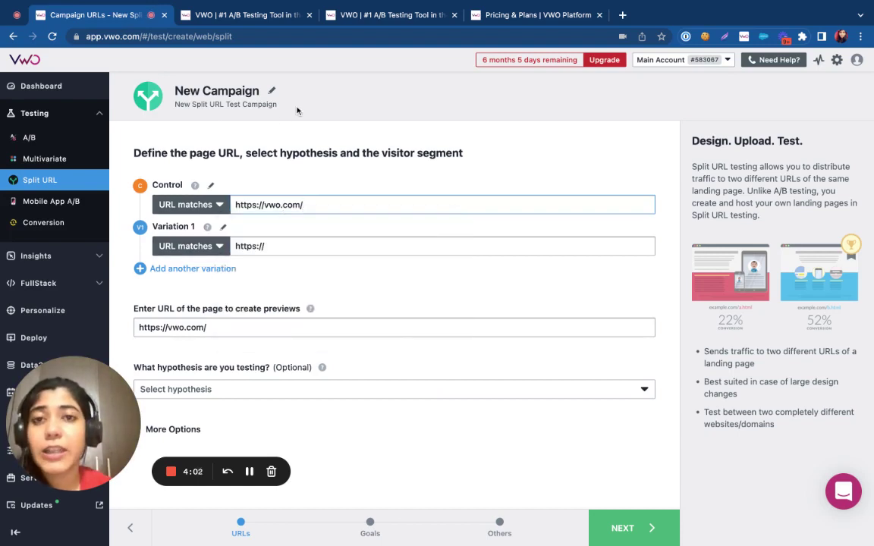
left_click(342, 16)
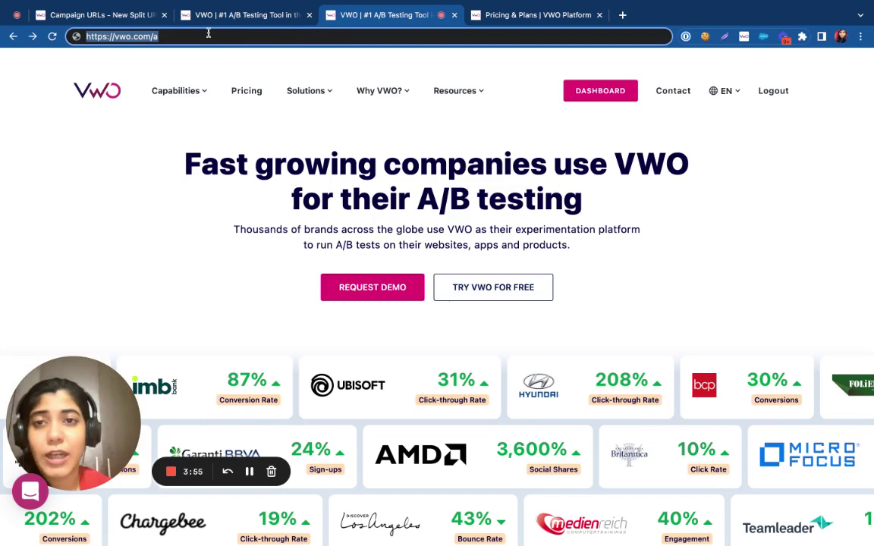
left_click(157, 20)
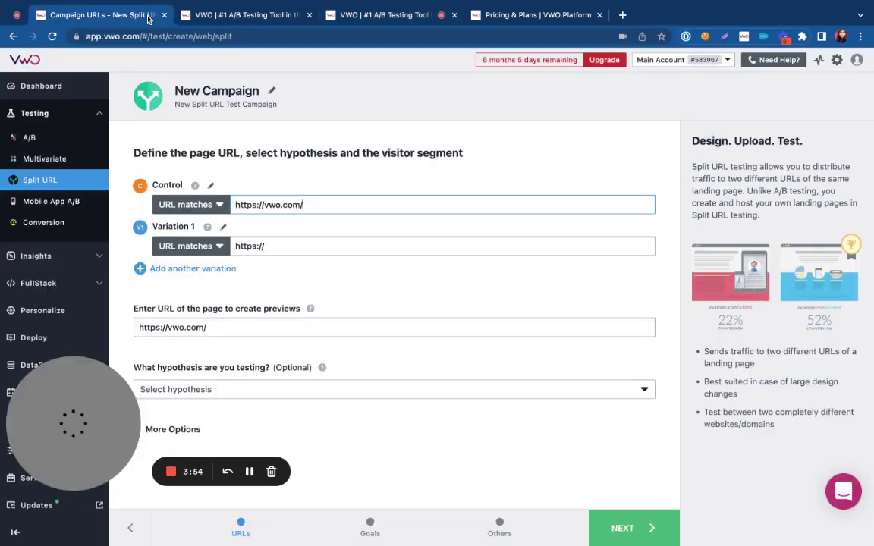
left_click(303, 247)
key("ctrl+a")
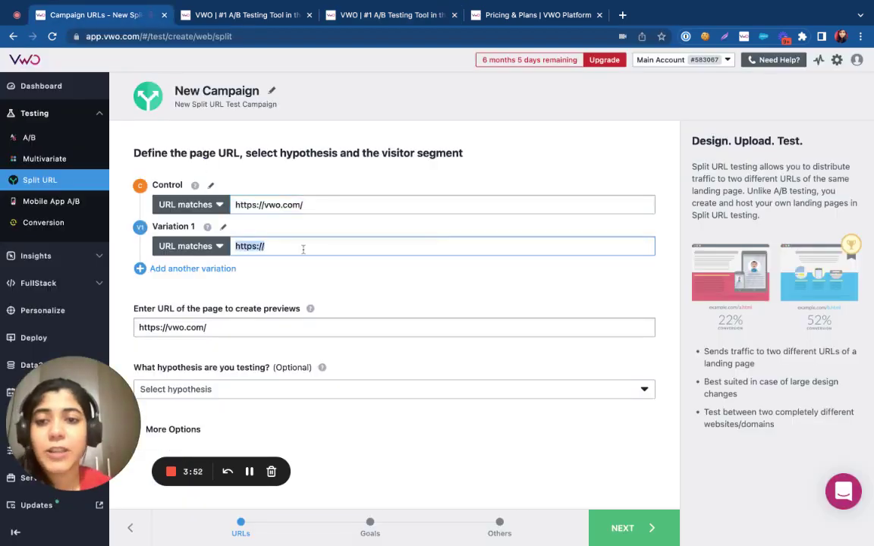
key("BackSpace")
type("https://vwo.com/")
type("a")
left_click(228, 269)
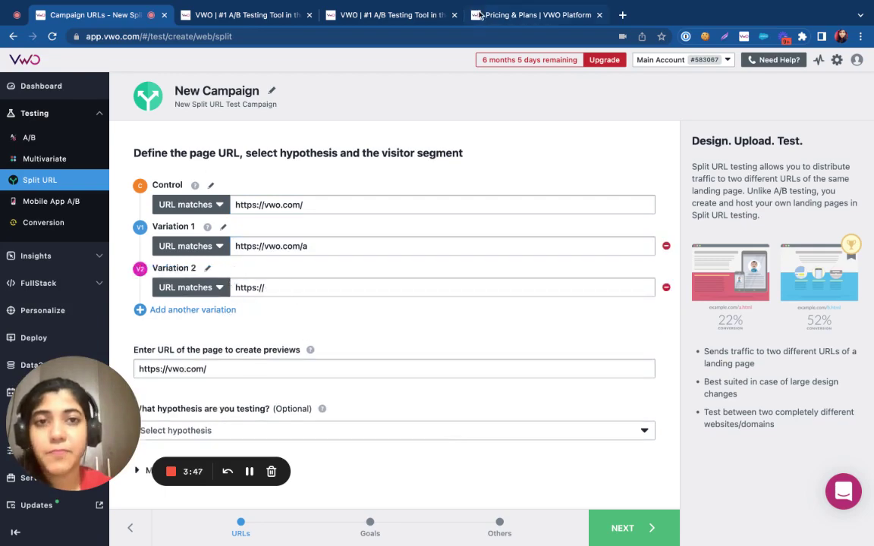
left_click(523, 15)
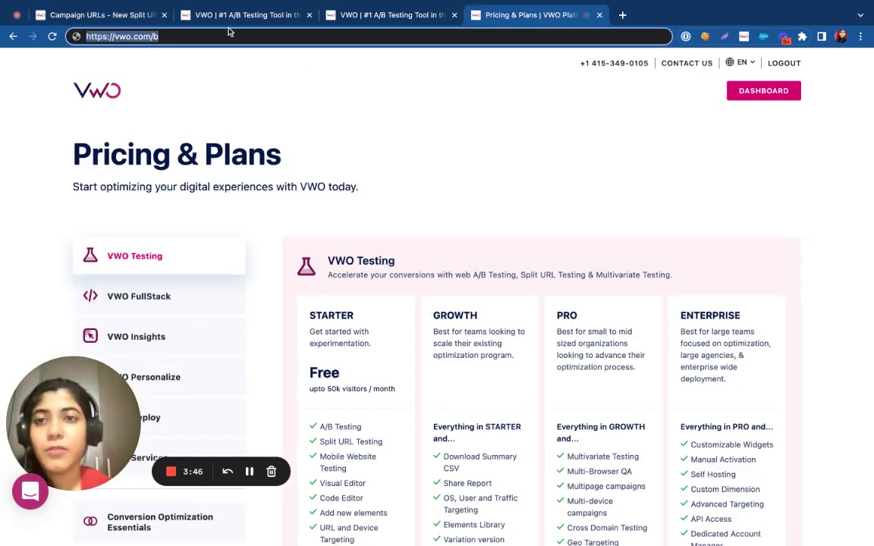
left_click(106, 14)
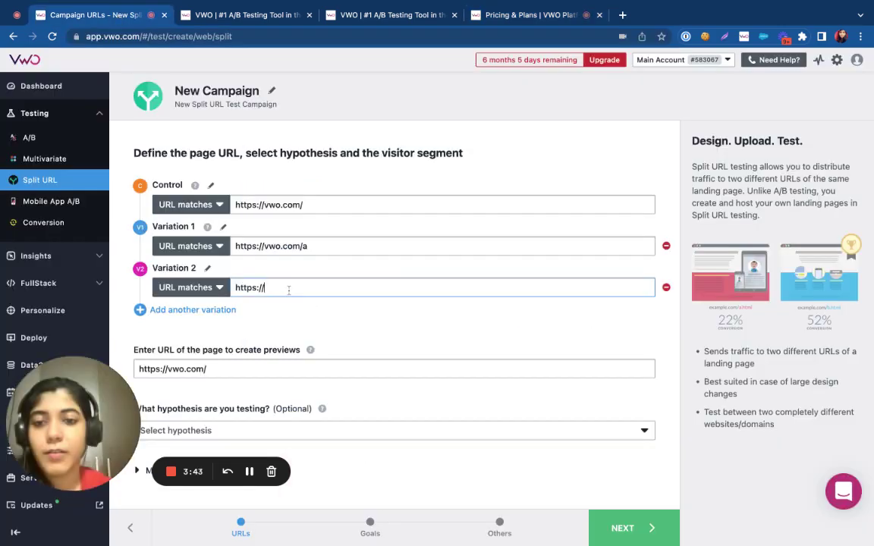
key("ctrl+a")
key("BackSpace")
type("https://vwo.com/b")
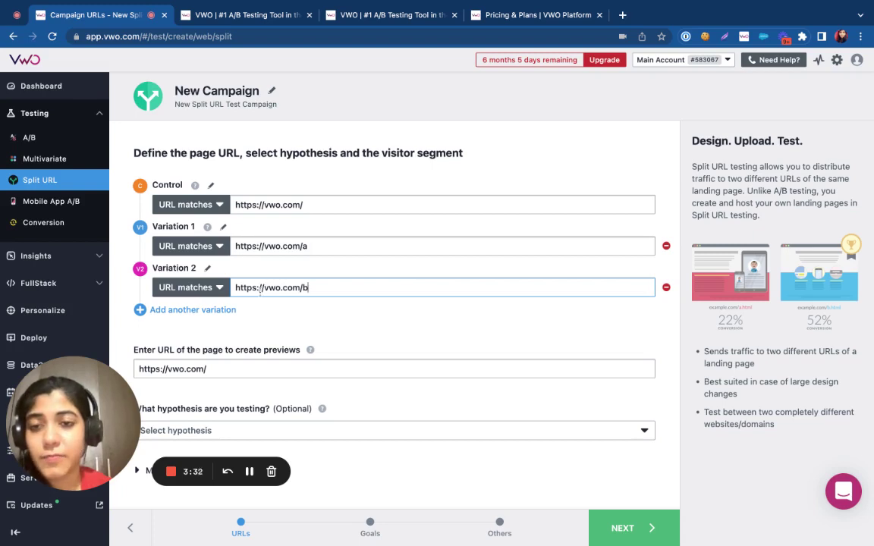
Add a third variation and remove it again.
left_click(235, 309)
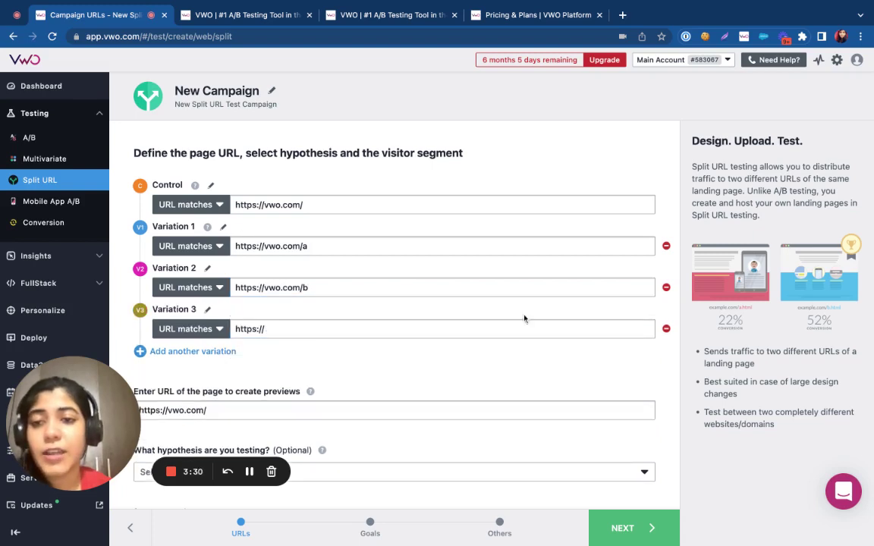
left_click(666, 328)
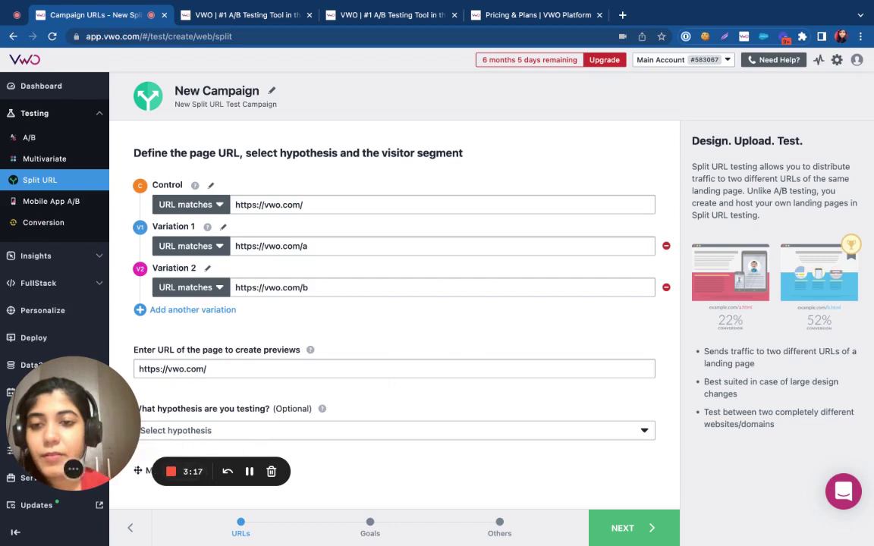
Try enabling the campaign for a specific visitor group, view the Standard Segments, and turn the option off again.
left_click(143, 472)
scroll(144, 475, "down", 3)
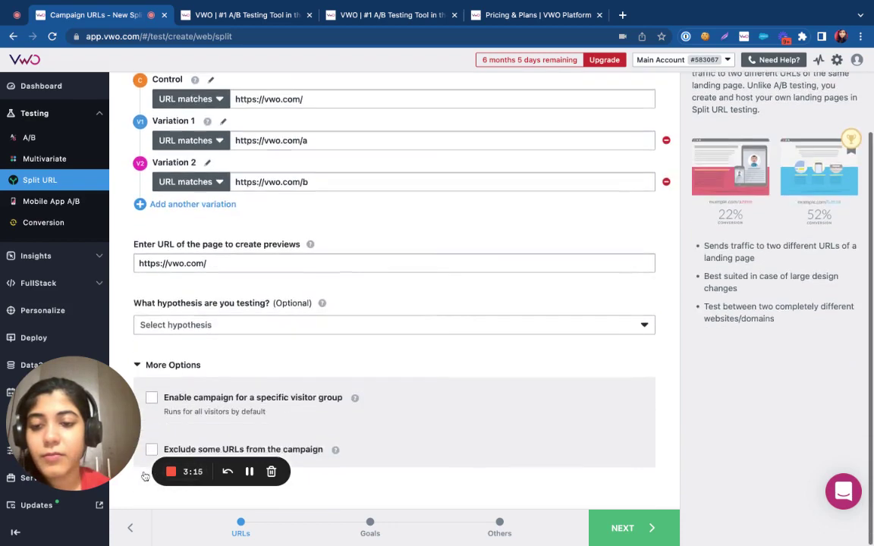
left_click(151, 404)
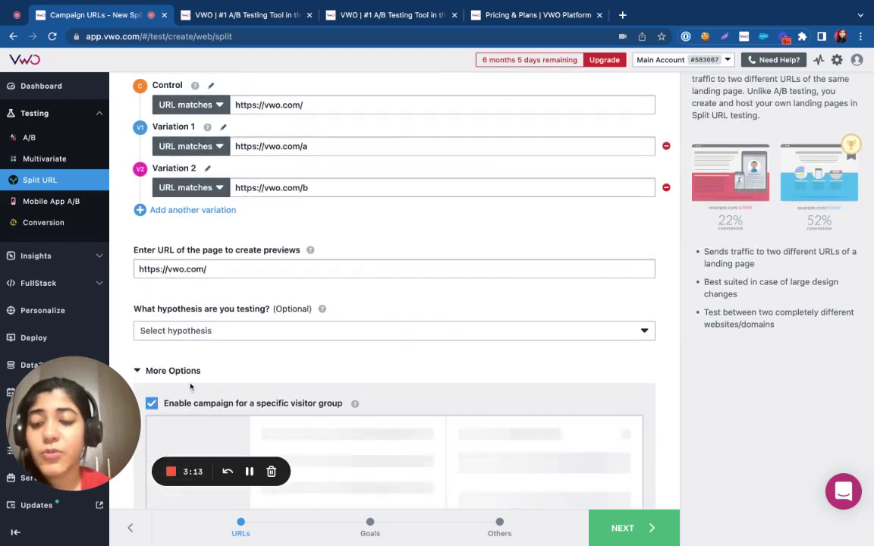
scroll(198, 392, "down", 3)
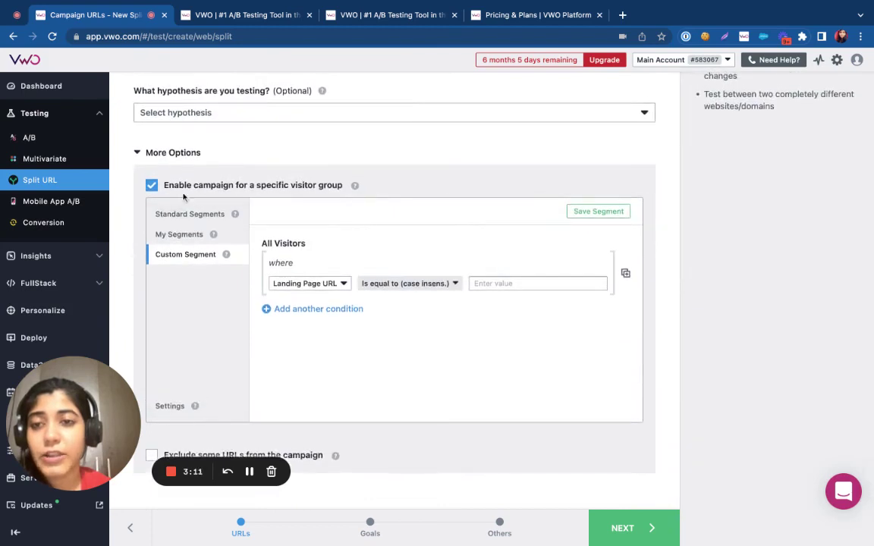
left_click(192, 216)
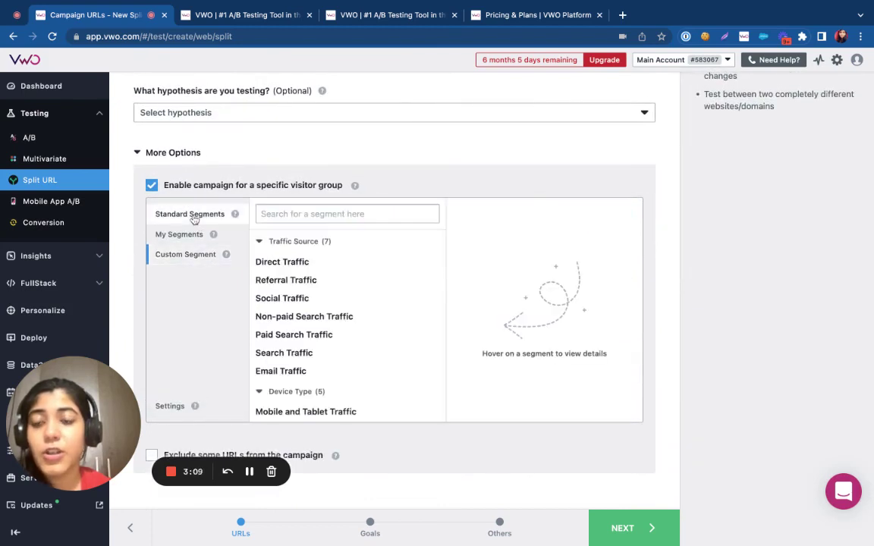
left_click(151, 185)
left_click(149, 371)
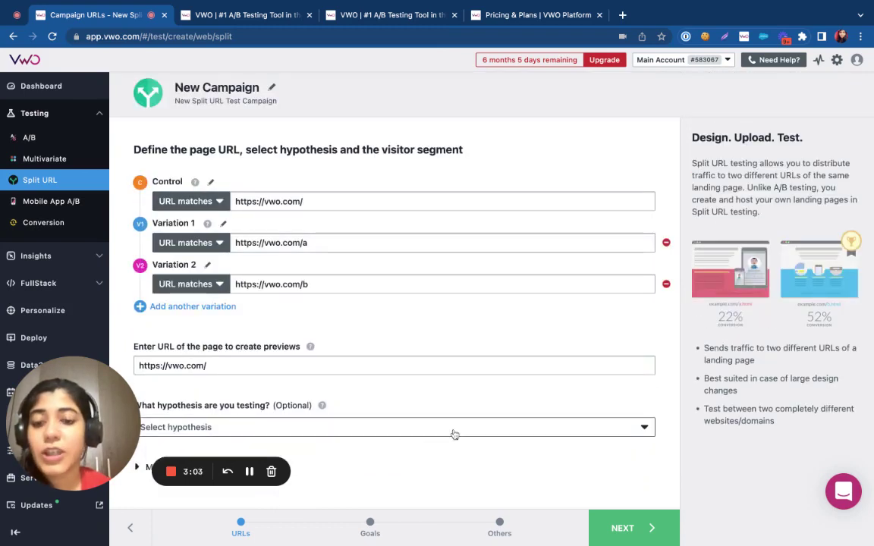
Continue to the campaign goals and set the type of Goal 1 to Tracks engagement.
left_click(611, 527)
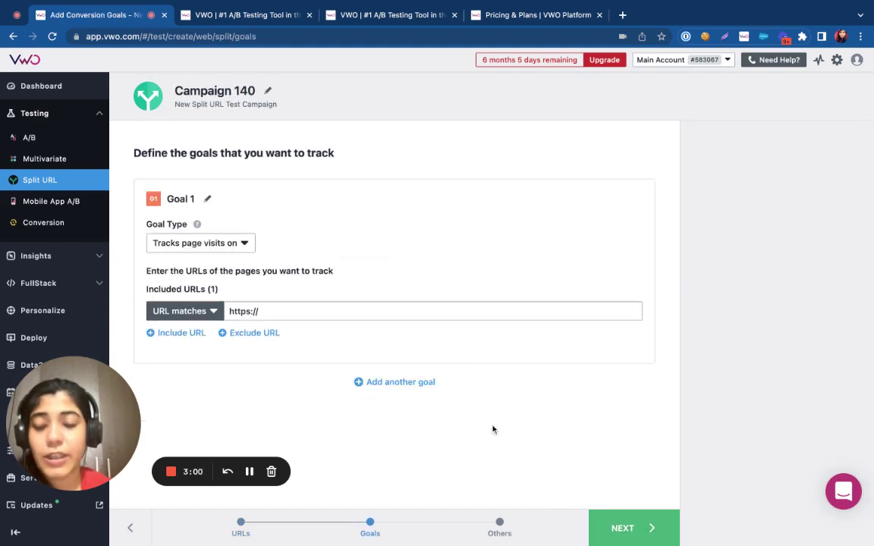
left_click(196, 245)
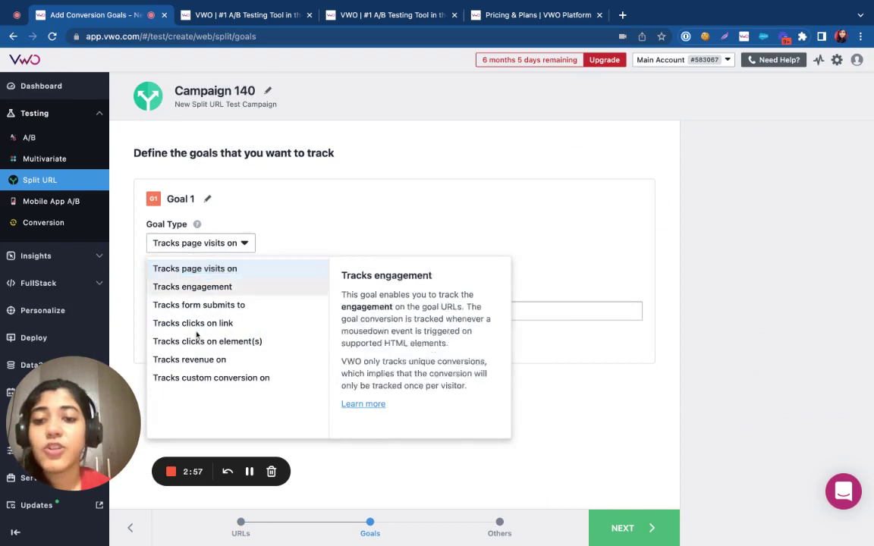
left_click(207, 286)
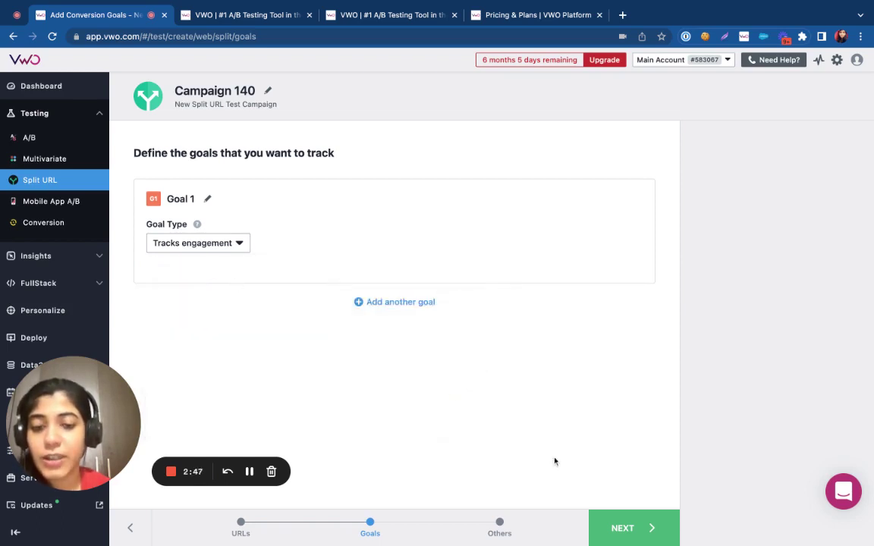
Continue to the final campaign settings and include 50% of the traffic in the campaign.
left_click(622, 528)
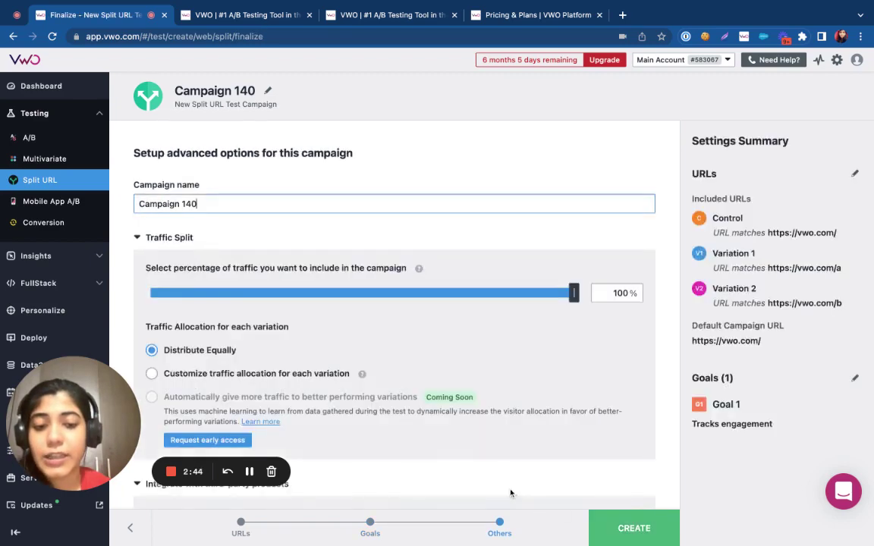
scroll(482, 434, "down", 3)
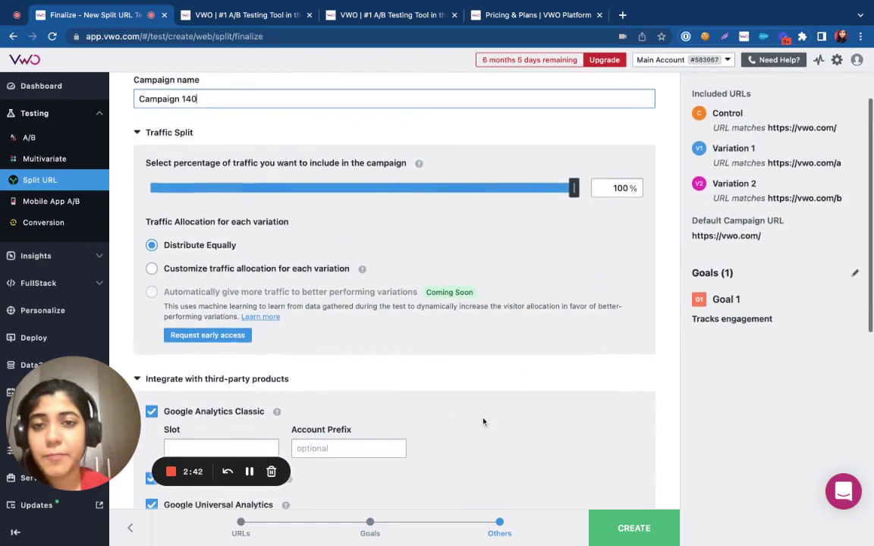
scroll(483, 422, "up", 1)
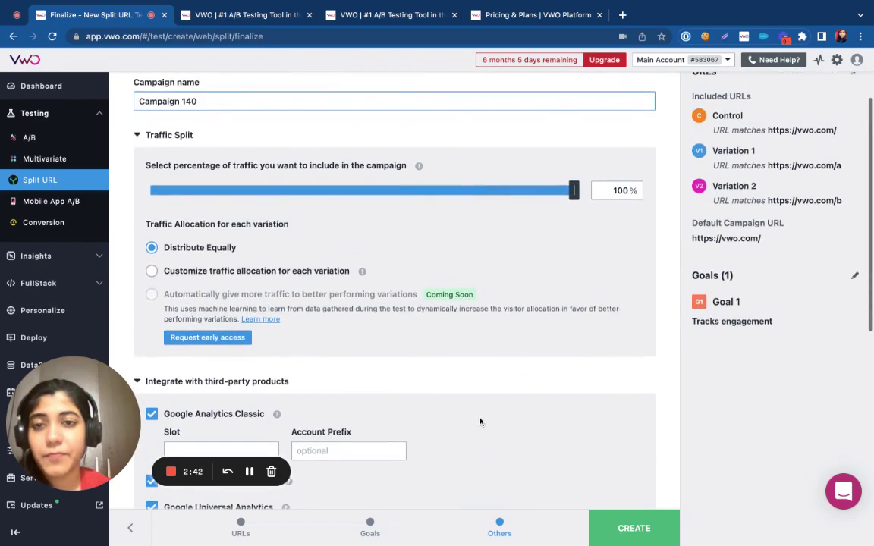
left_click(324, 191)
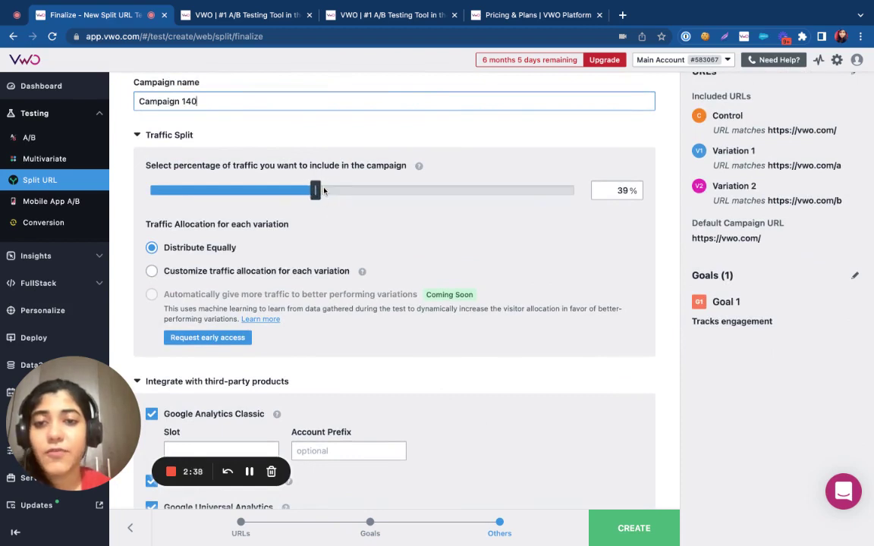
left_click_drag(324, 190, 362, 191)
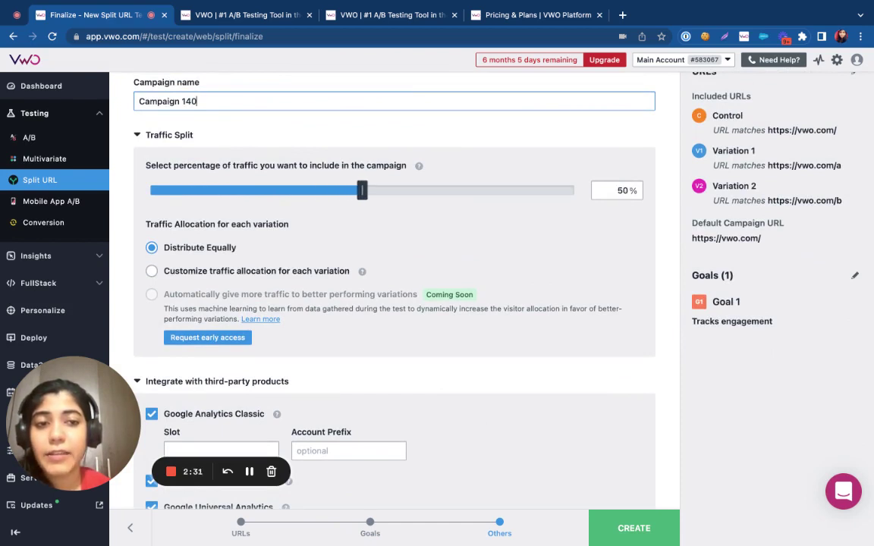
Customize the traffic allocation for each variation, setting Variation 1 to 33%.
left_click(213, 272)
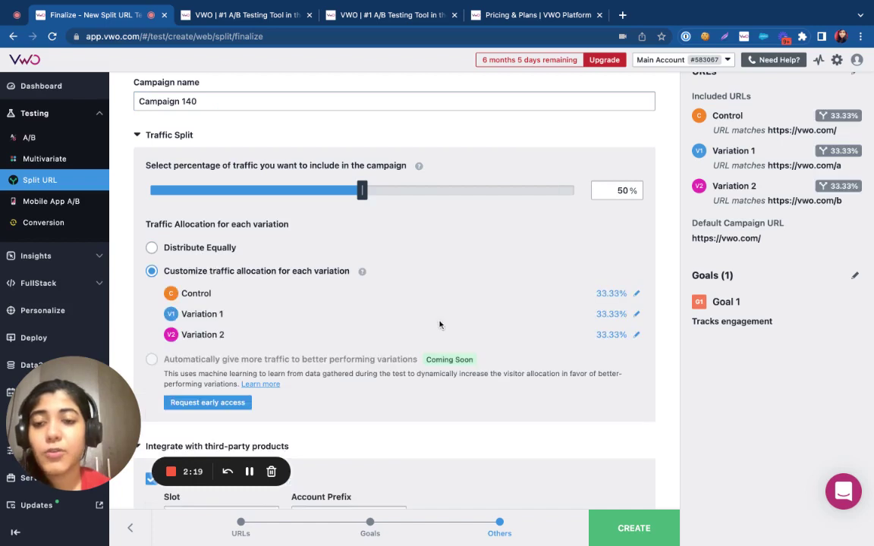
left_click(636, 314)
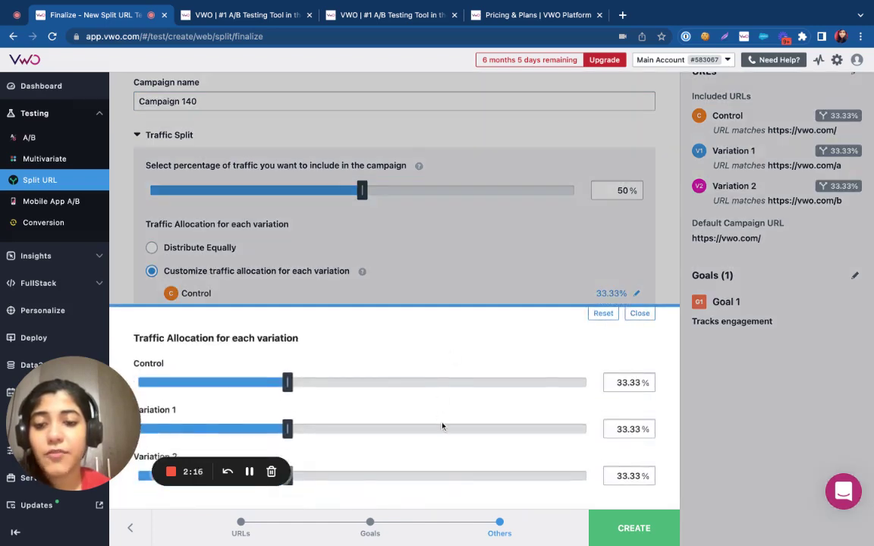
mouse_move(287, 430)
left_mouse_down()
mouse_move(470, 429)
mouse_move(236, 430)
mouse_move(295, 430)
left_mouse_up()
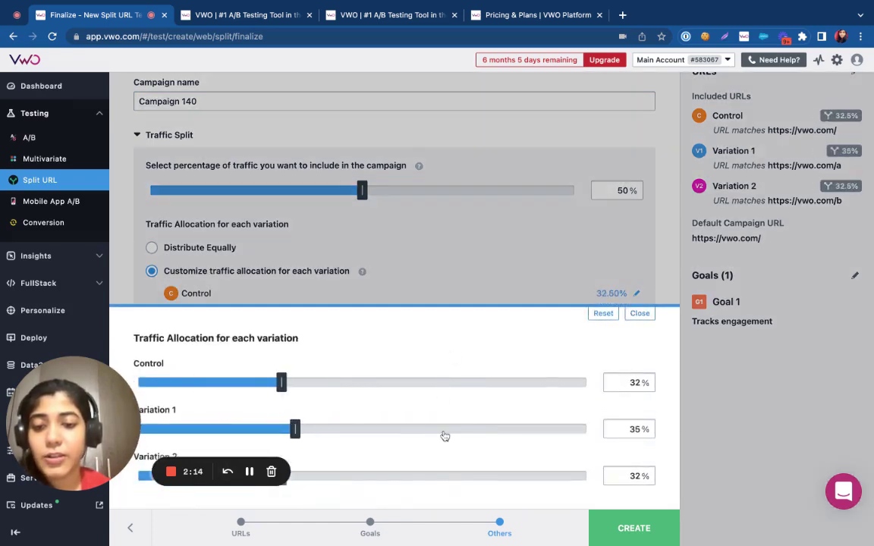
left_click(639, 313)
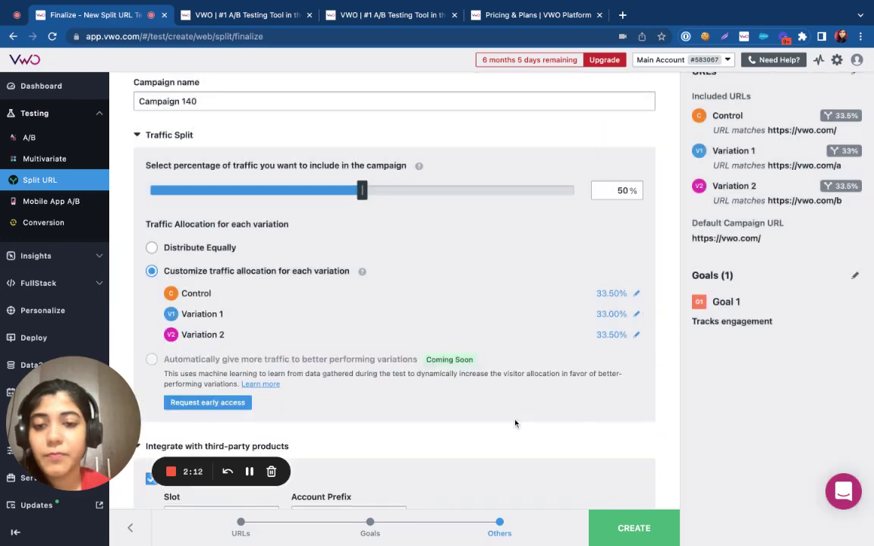
Rename the campaign to Homepage Layout in the final campaign settings.
scroll(516, 423, "down", 10)
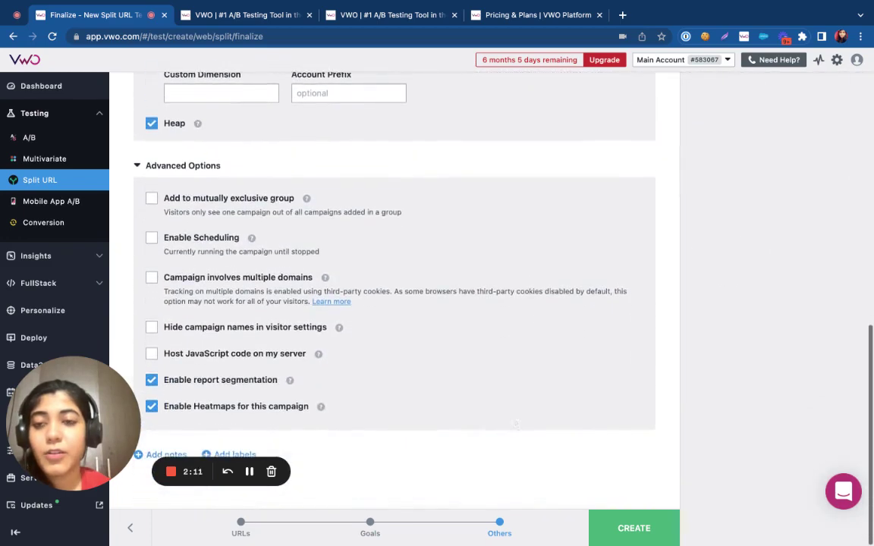
scroll(499, 263, "up", 5)
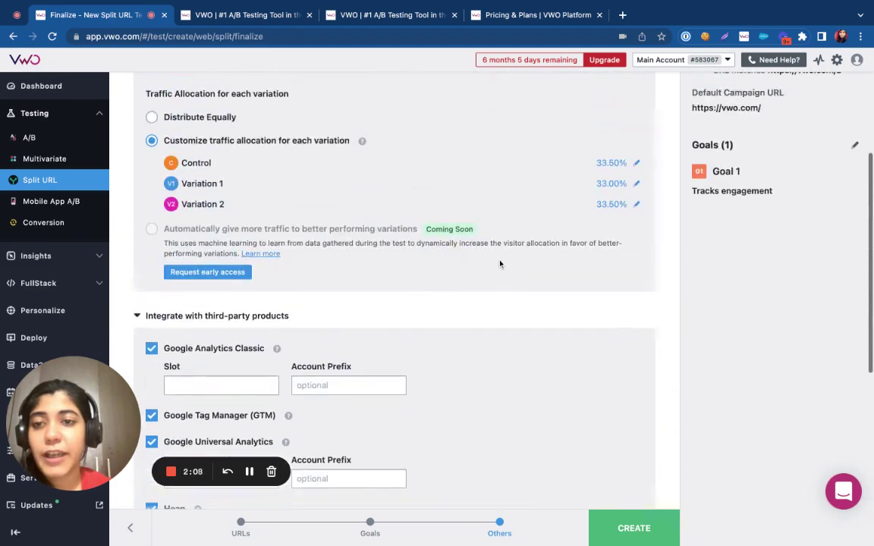
scroll(500, 264, "down", 3)
scroll(500, 264, "down", 2)
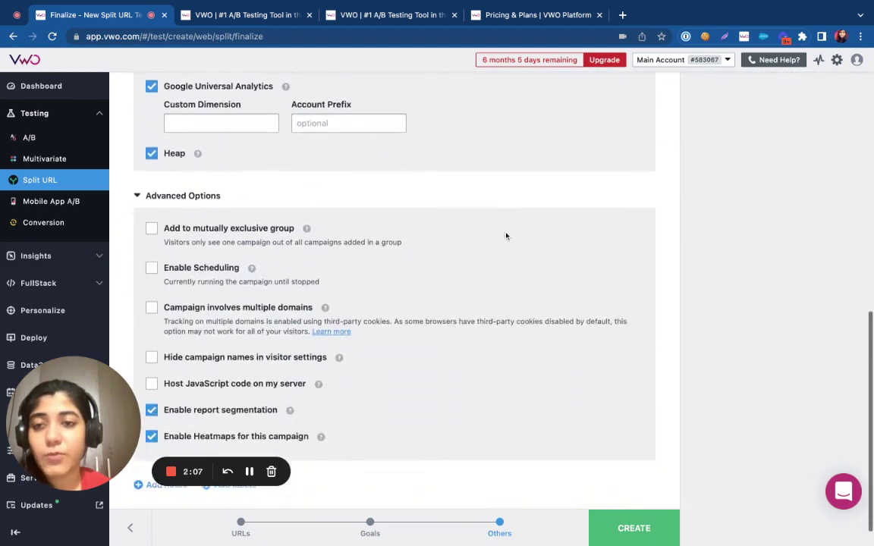
scroll(512, 241, "up", 10)
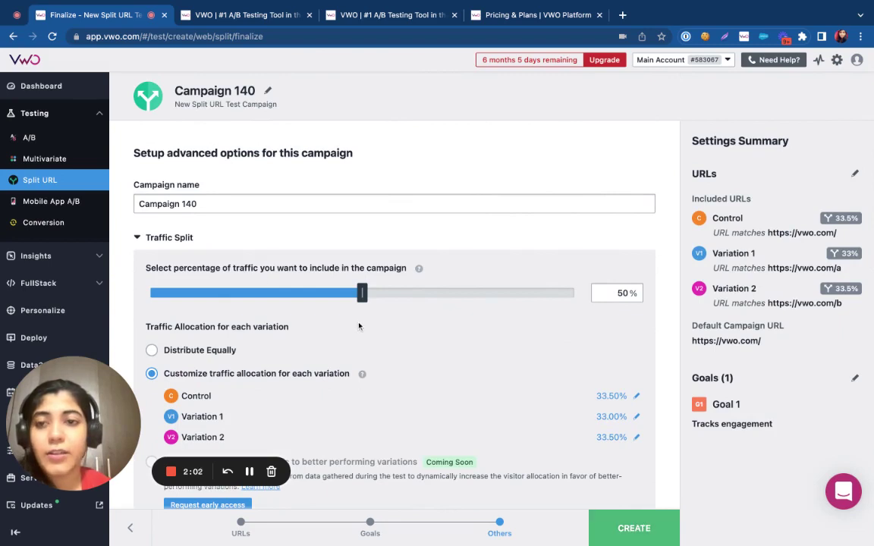
left_click_drag(137, 204, 232, 205)
key("BackSpace")
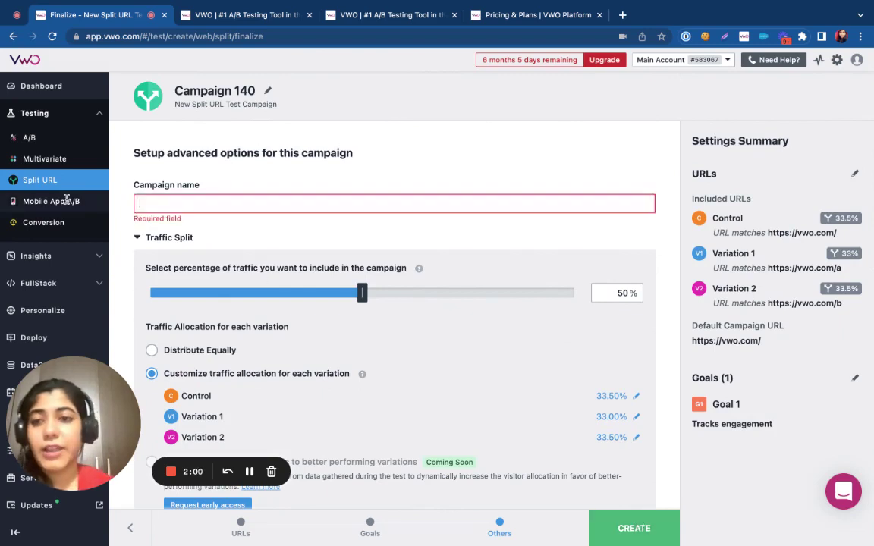
type("D")
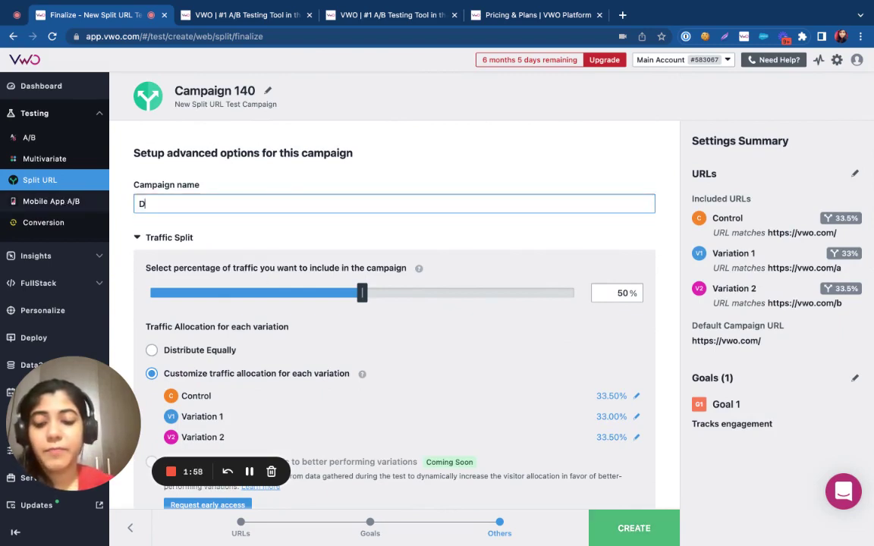
type("omepage ")
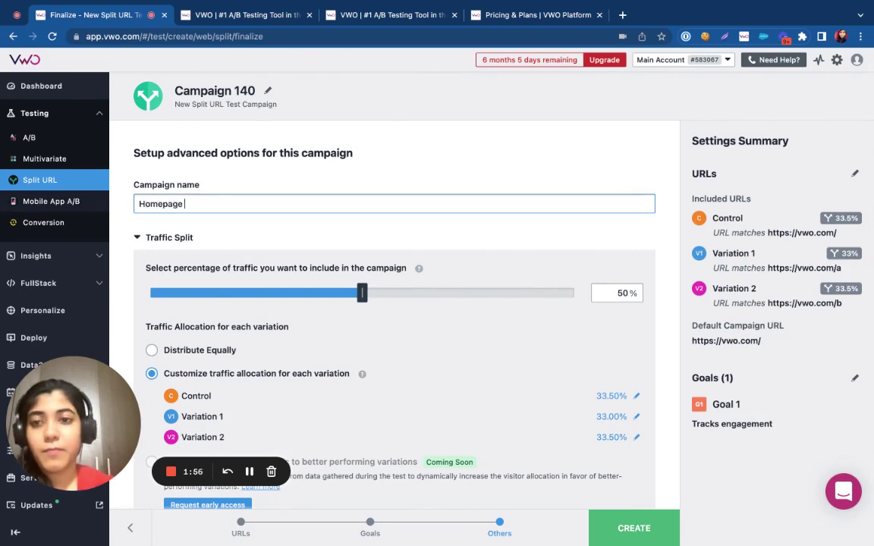
type("Layout")
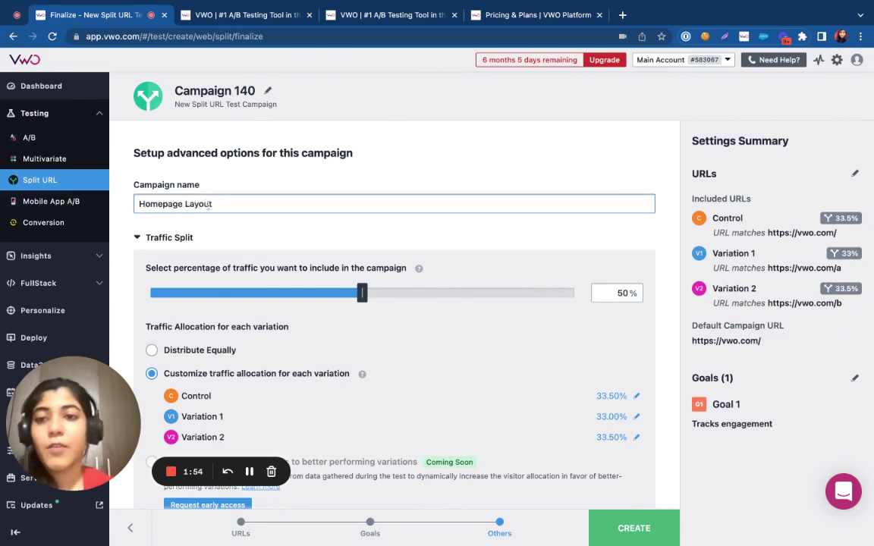
Turn off the Google Analytics Classic and Google Universal Analytics integrations for the campaign.
scroll(351, 203, "down", 5)
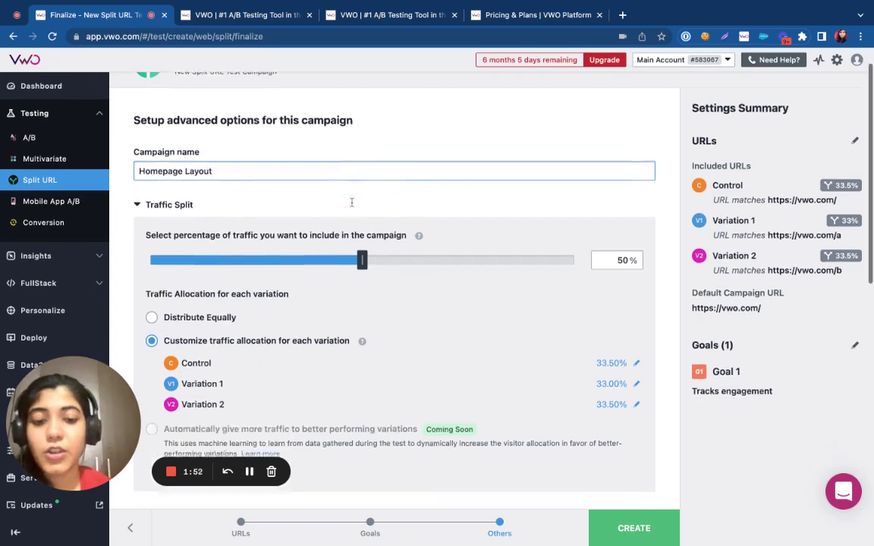
scroll(497, 259, "up", 5)
scroll(607, 421, "down", 5)
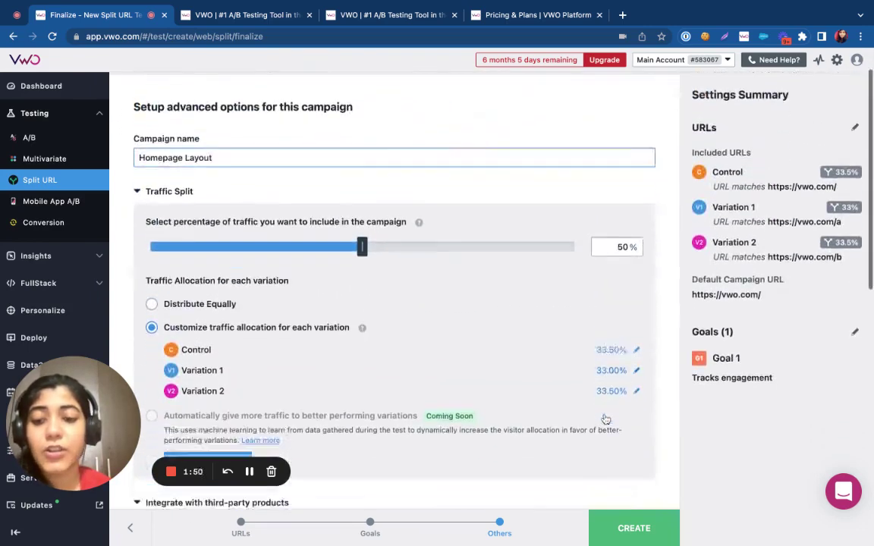
left_click(153, 372)
scroll(153, 374, "down", 2)
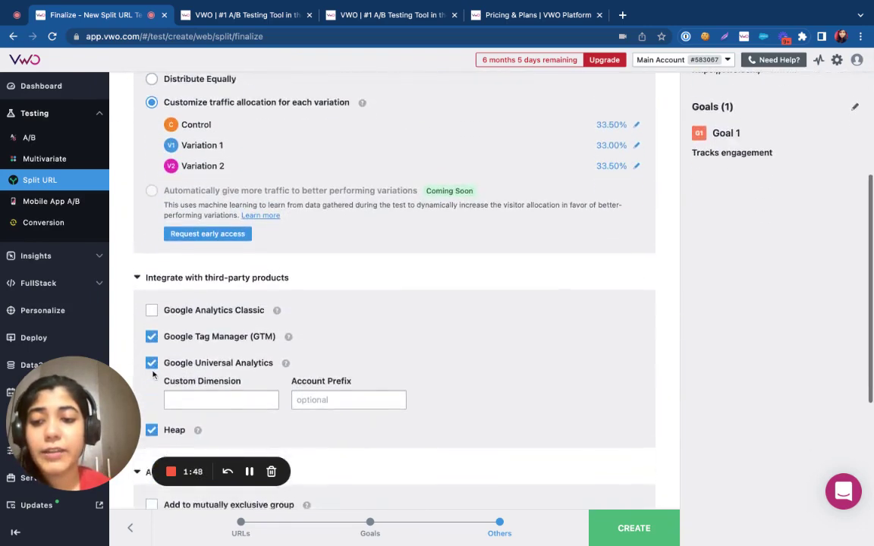
left_click(151, 364)
Create the campaign and review its variation URLs and goal on the summary page.
left_click(638, 544)
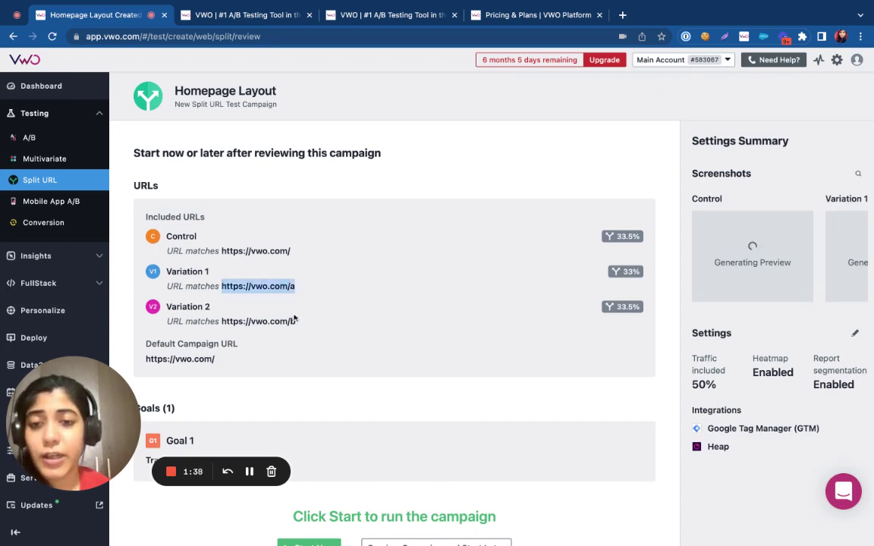
left_click_drag(298, 325, 221, 322)
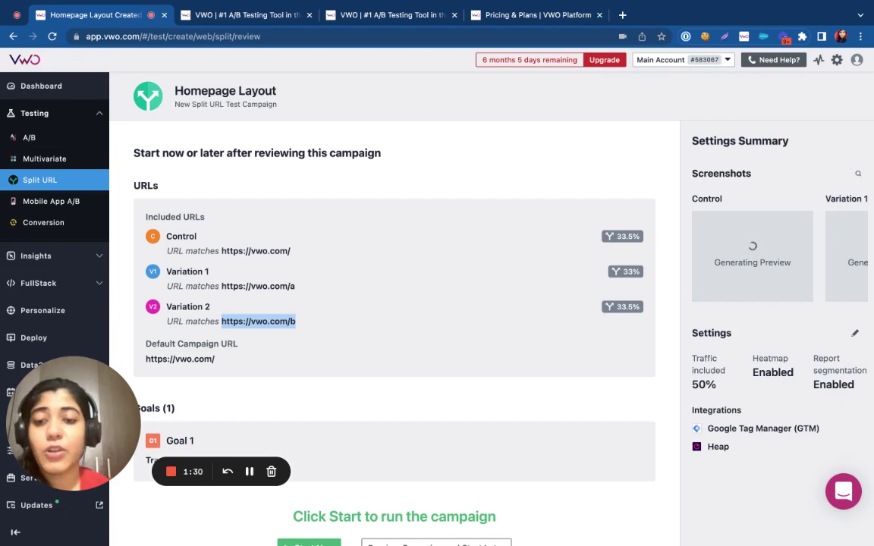
scroll(430, 446, "down", 3)
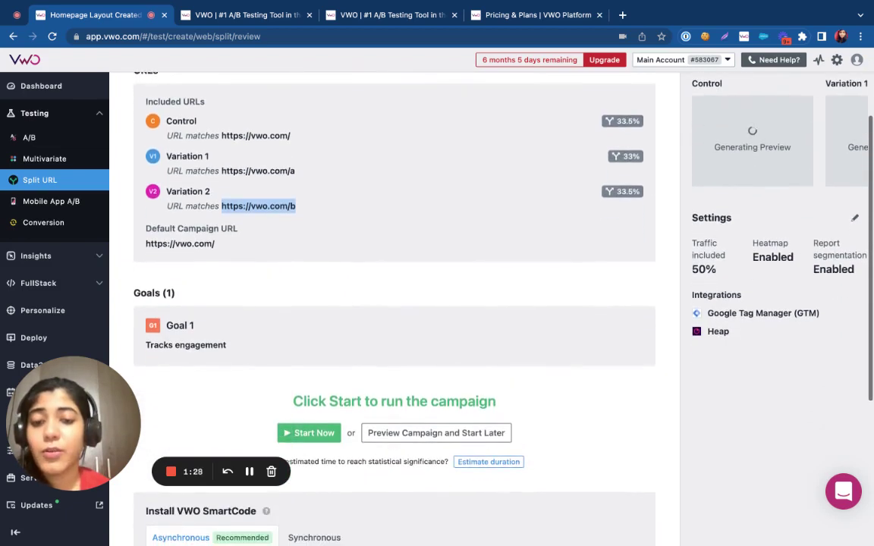